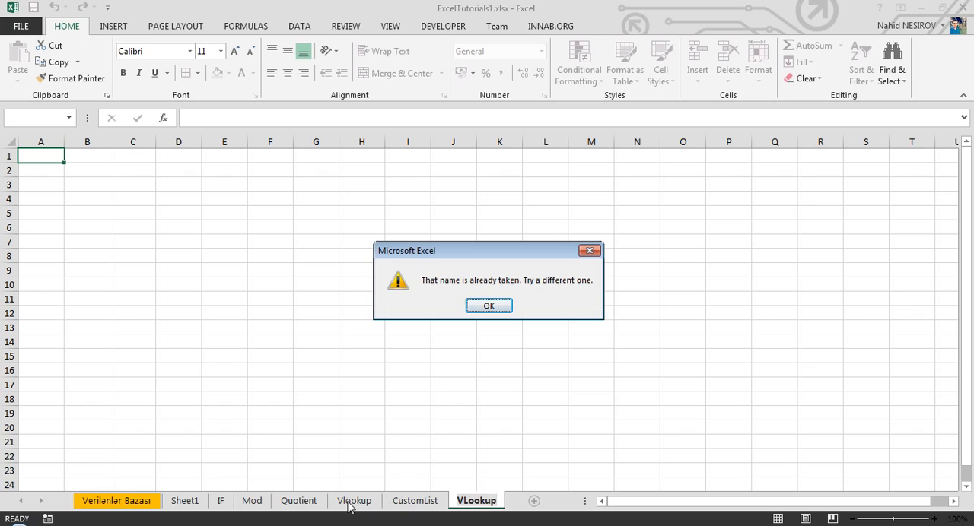
Dismiss the duplicate-name warning, cancel renaming the new sheet, and switch to the existing Vlookup sheet
key(Return)
click(361, 507)
key(Return)
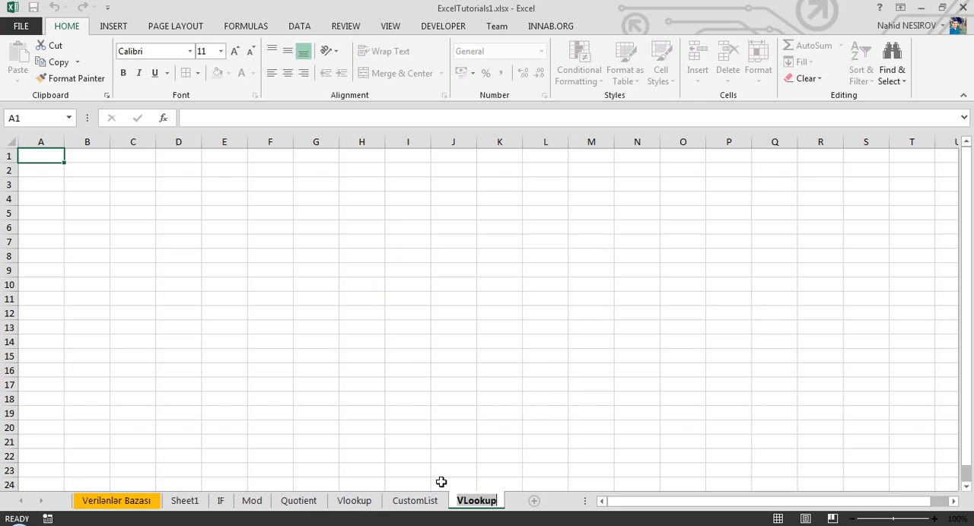
key(Escape)
click(355, 500)
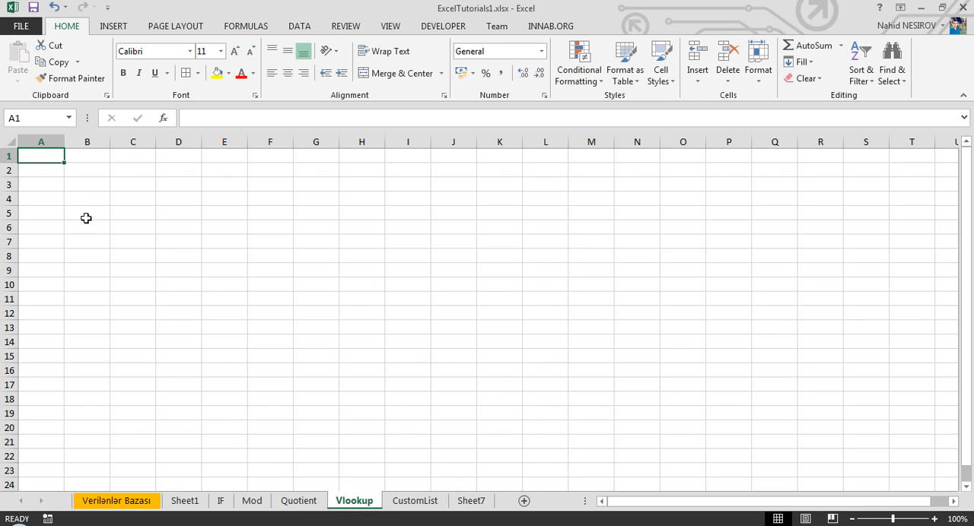
Look up the VLOOKUP function and its description among the Lookup & Reference functions
click(261, 27)
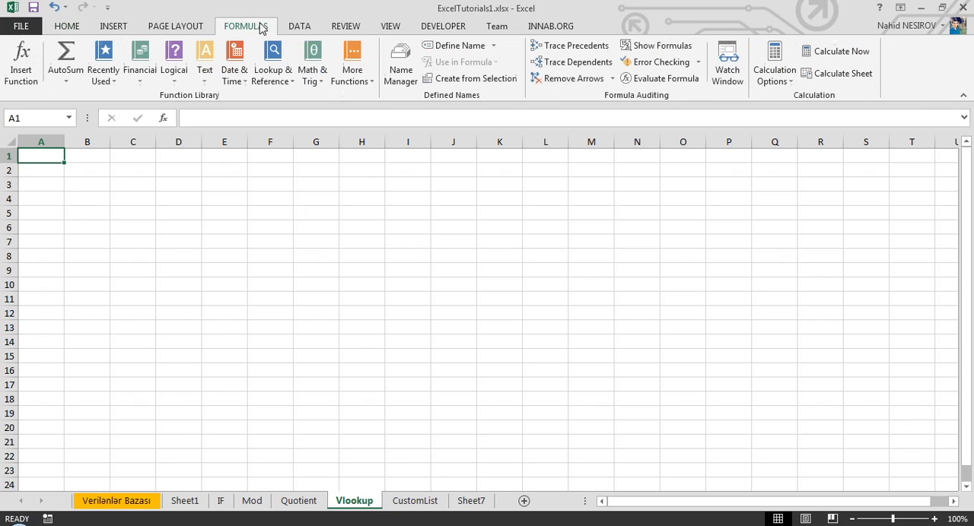
click(281, 75)
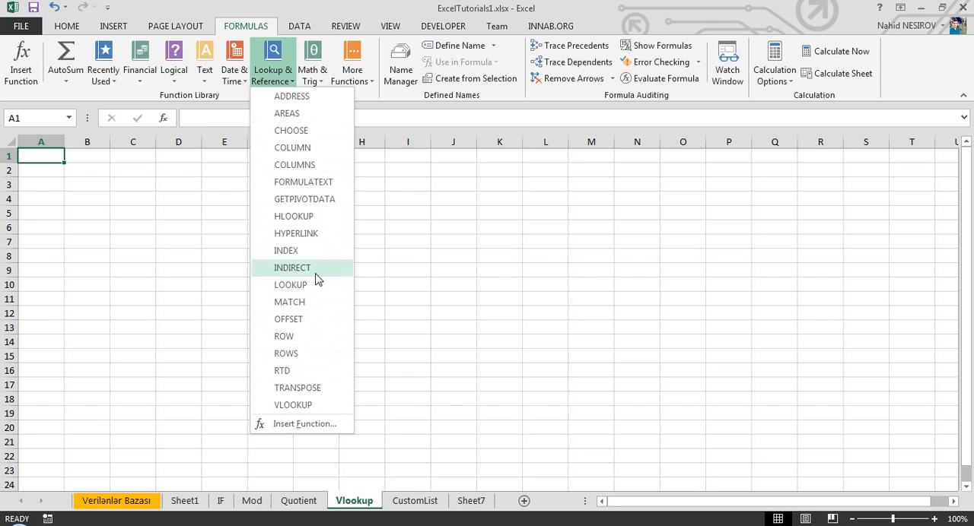
click(272, 57)
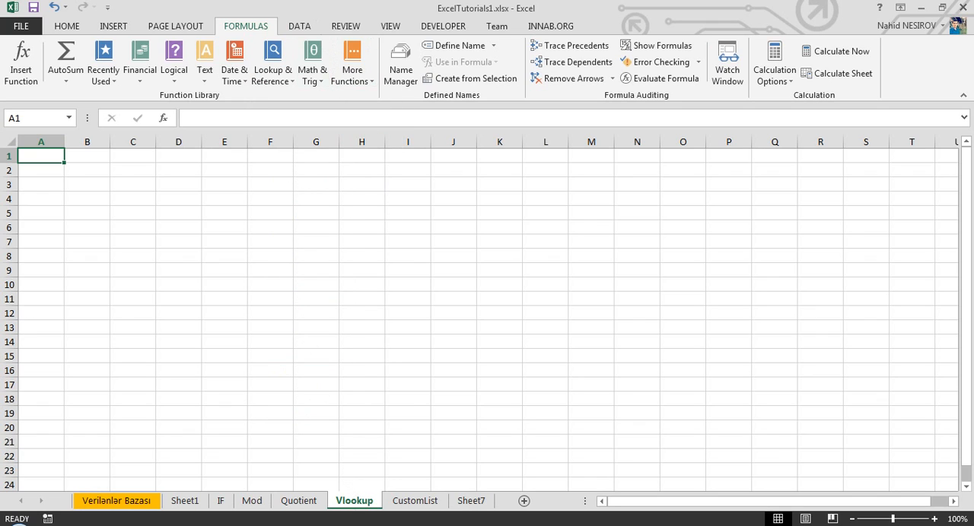
click(272, 57)
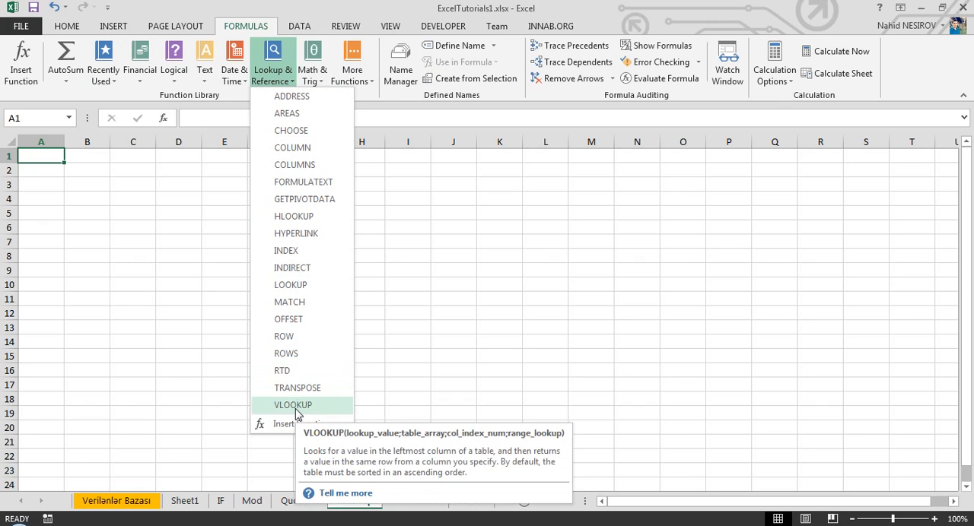
click(182, 283)
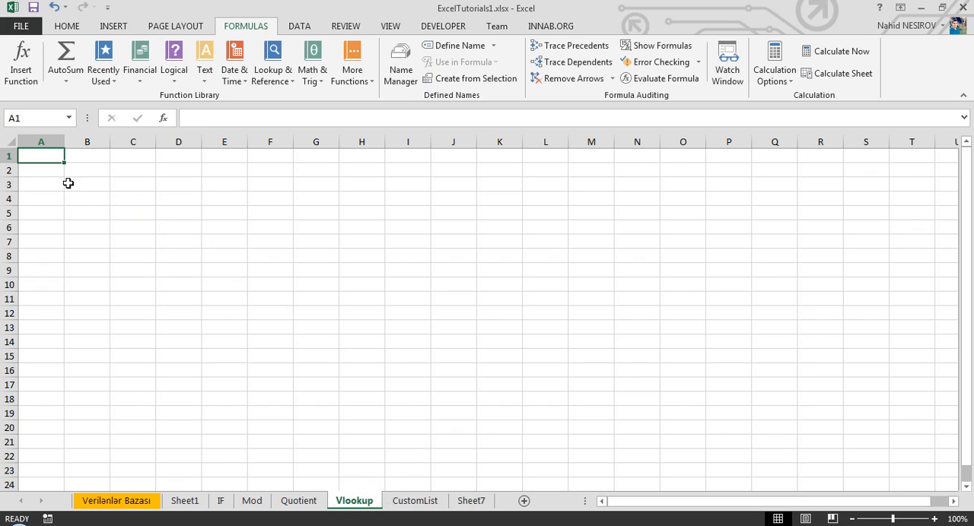
Enter 1 in cell A1 and fill it down through A12
text(1)
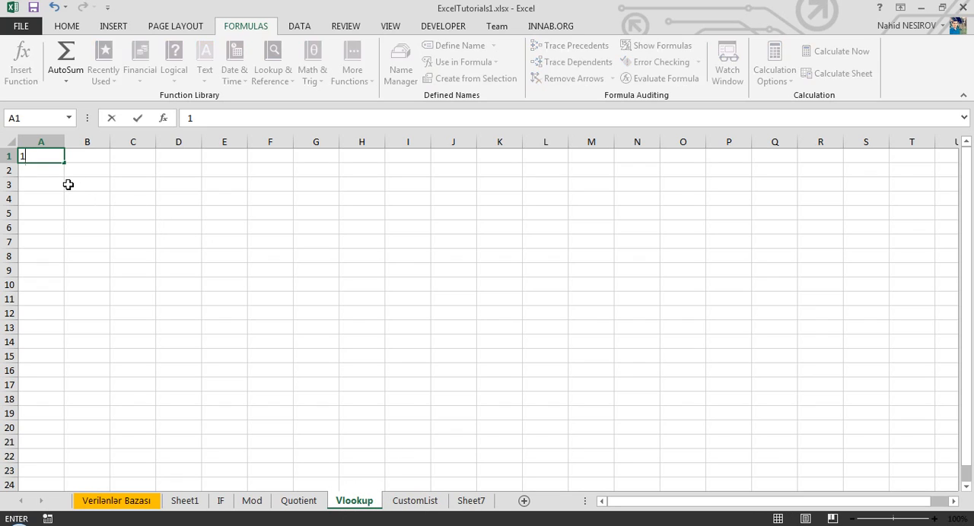
key(Return)
click(61, 159)
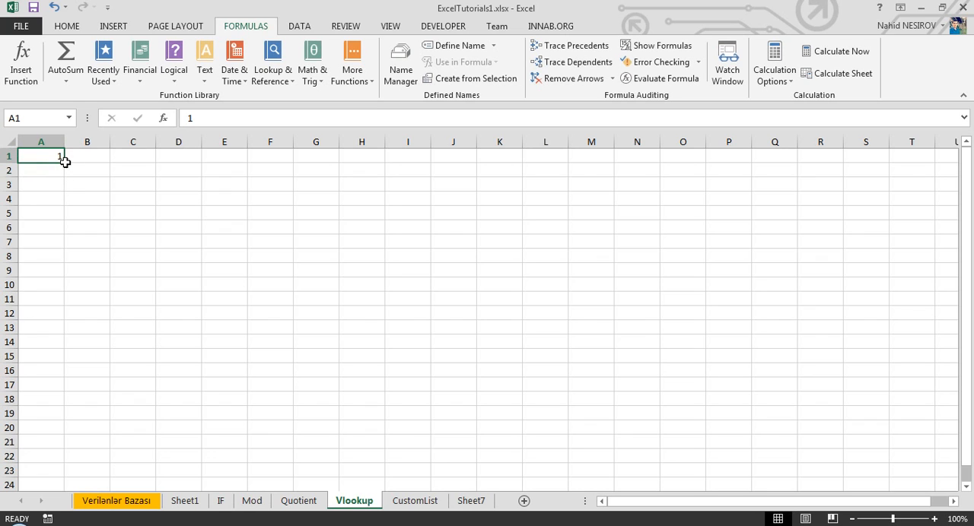
drag(66, 162, 72, 322)
click(74, 327)
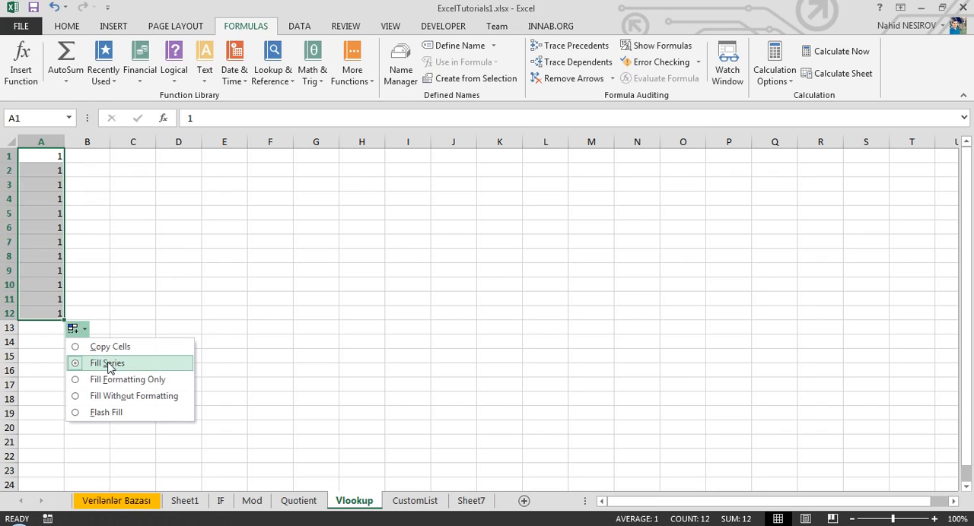
key(Escape)
Fill A1:A12 with a linear series in columns, using a step value of 1
click(66, 26)
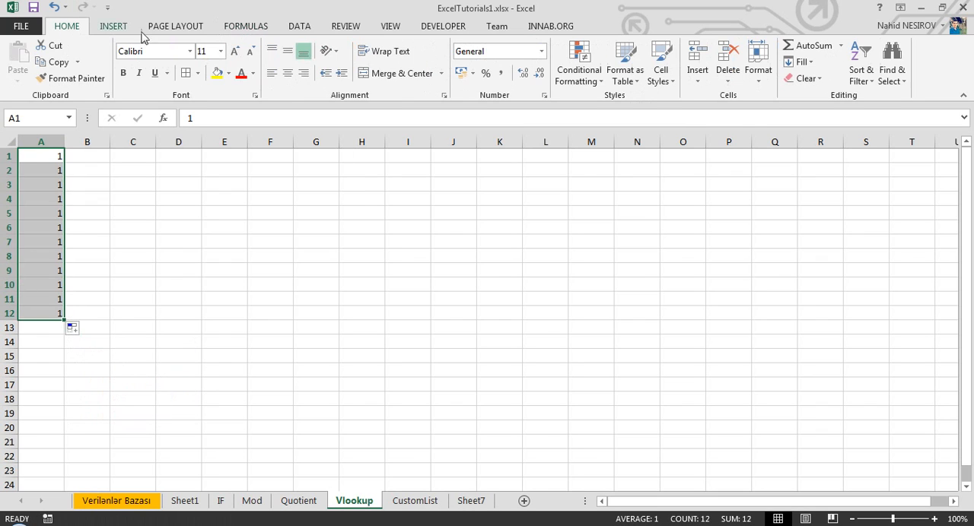
click(801, 62)
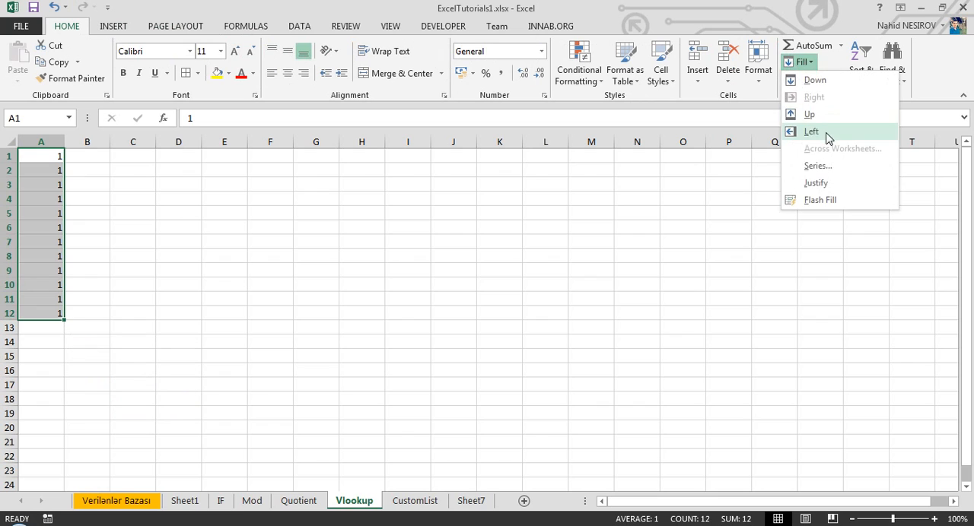
click(822, 168)
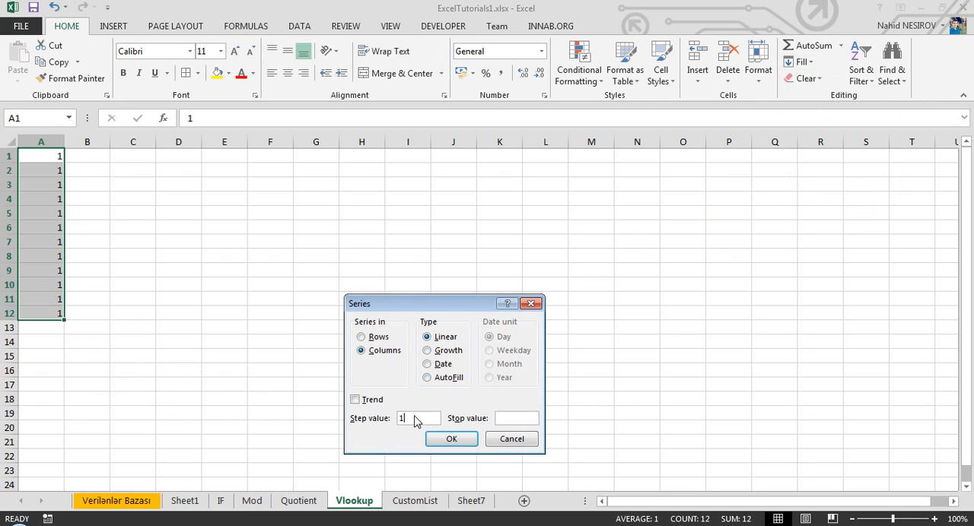
click(471, 447)
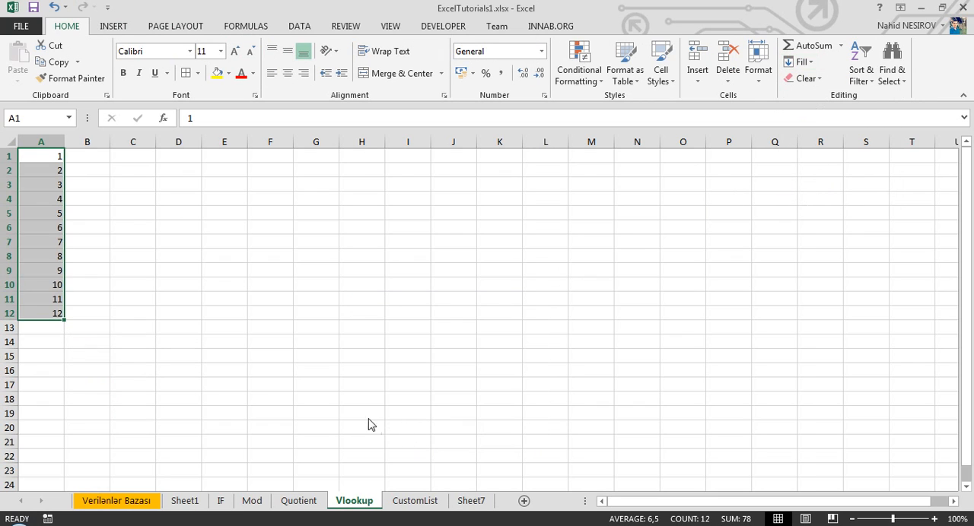
click(87, 158)
drag(47, 156, 30, 314)
click(47, 157)
click(49, 167)
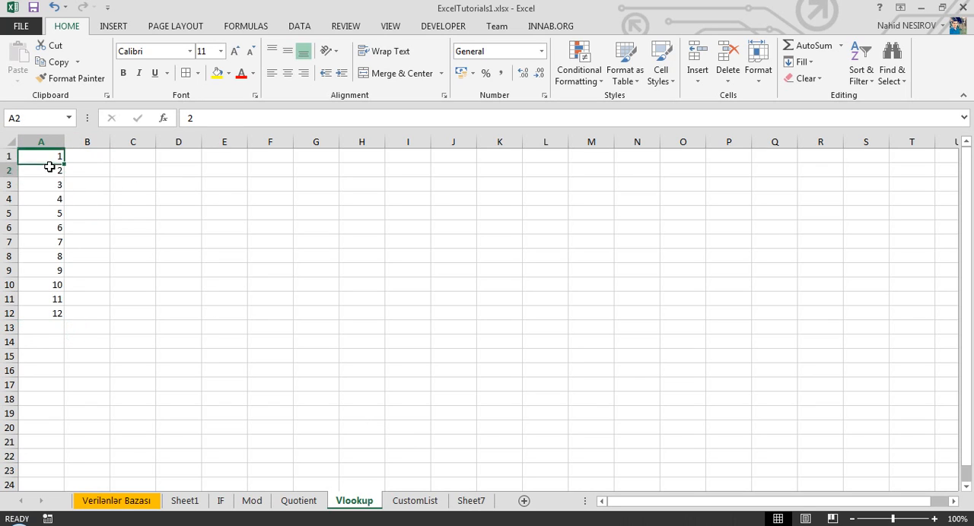
click(52, 181)
Enter Yanvar in cell B1 and autofill the month names down through B12
click(89, 157)
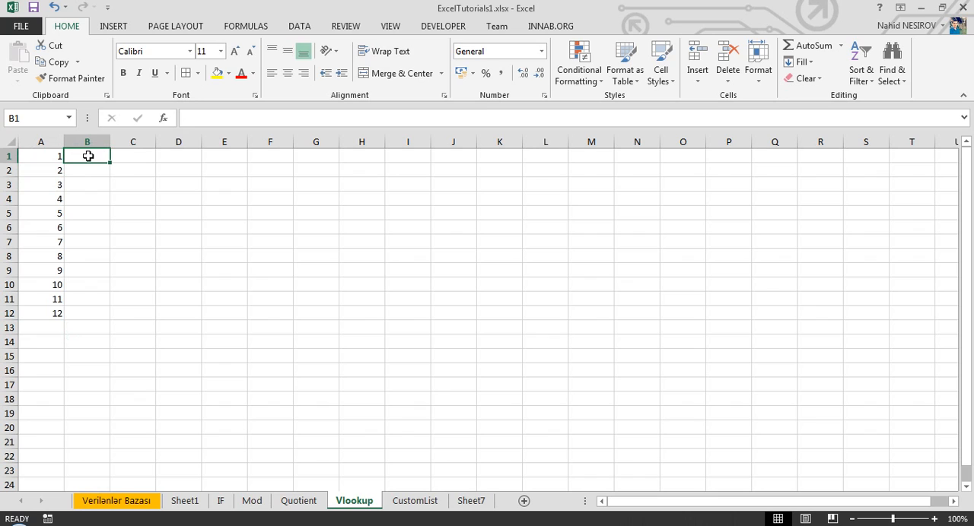
text(Yanvar)
key(Return)
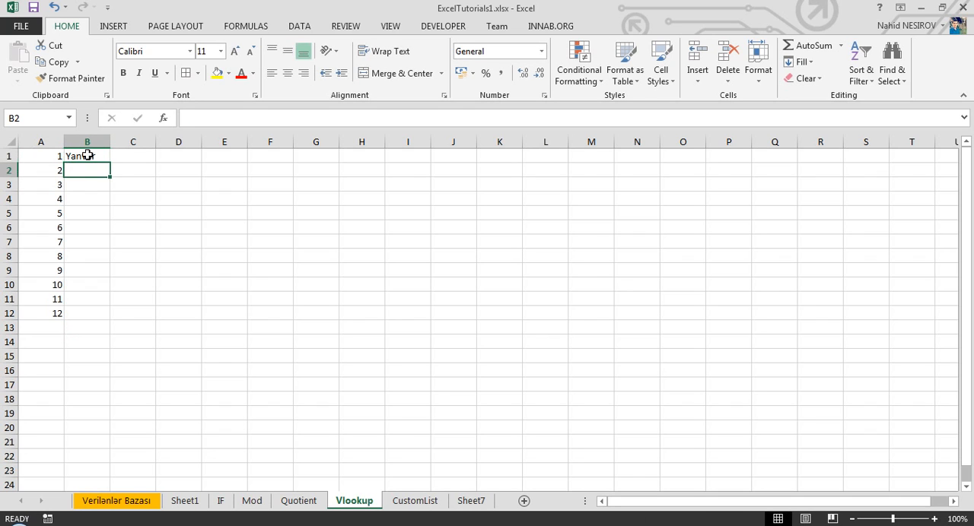
click(102, 160)
drag(109, 163, 100, 322)
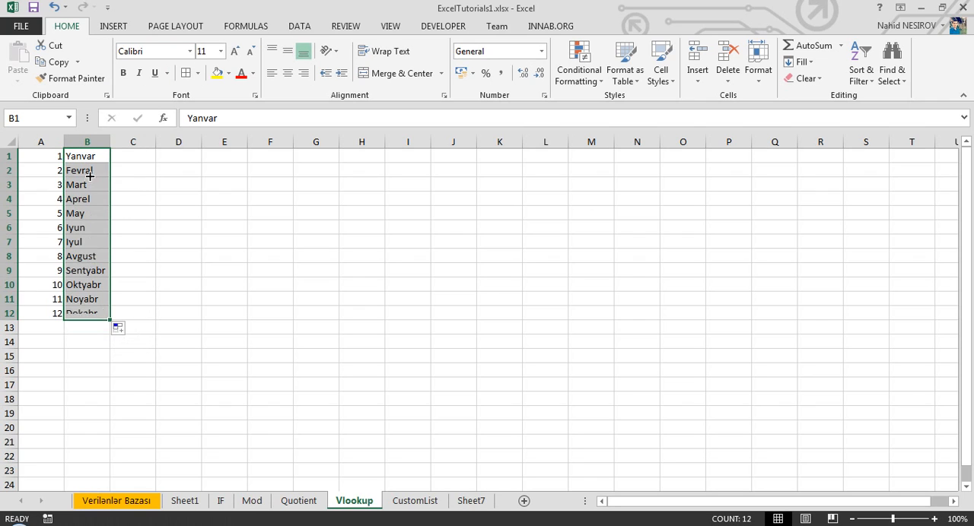
Apply borders to all cells of the number and month range A1:B12
click(99, 156)
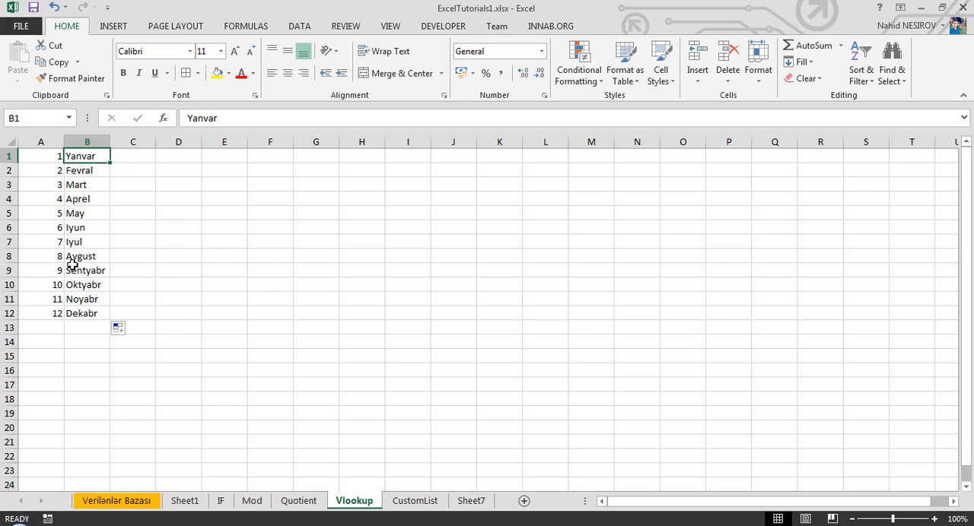
drag(55, 161, 71, 314)
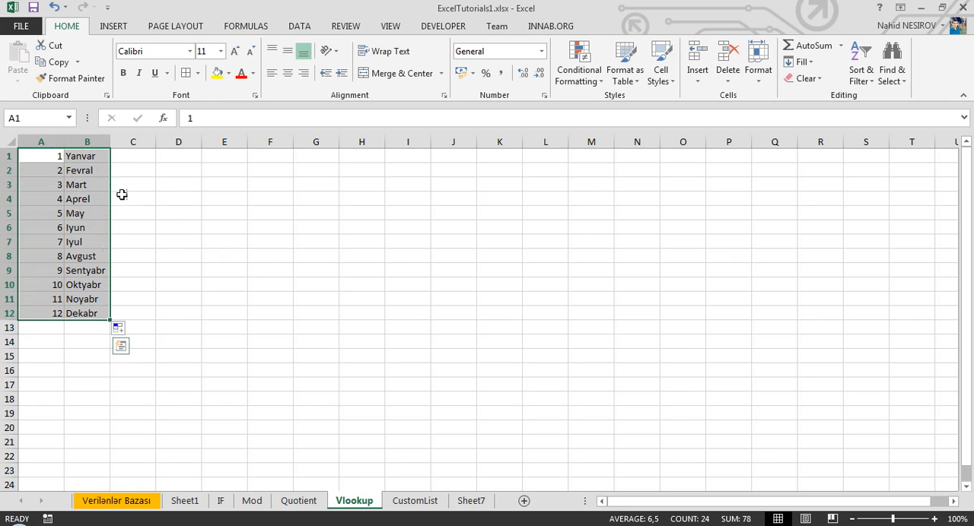
Insert a row above the table and enter the headers İndex in A1 and Name in B1
click(9, 156)
key(ctrl+plus)
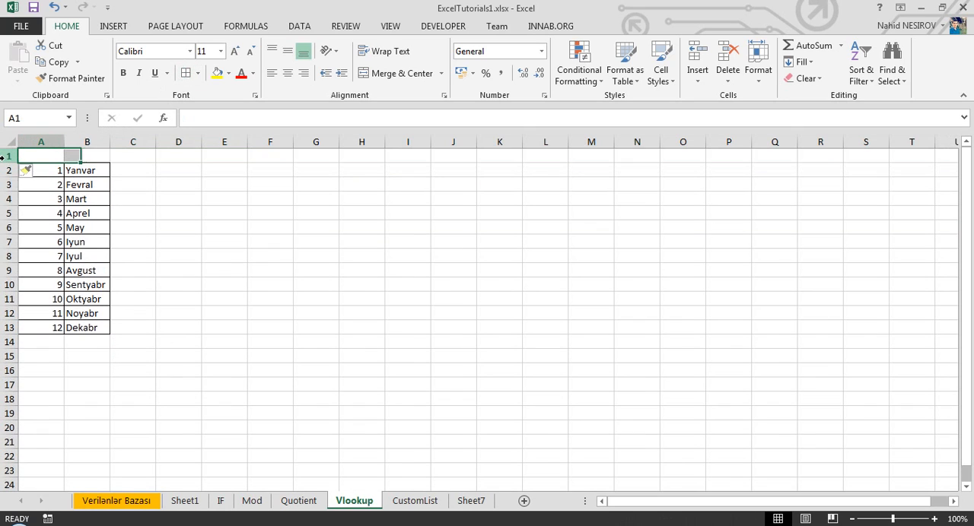
text(İndex)
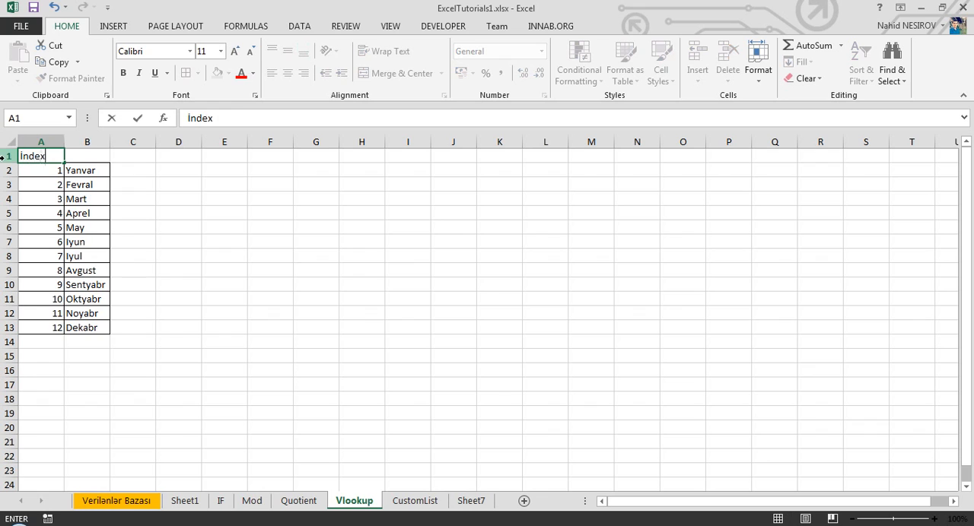
key(Tab)
text(Name)
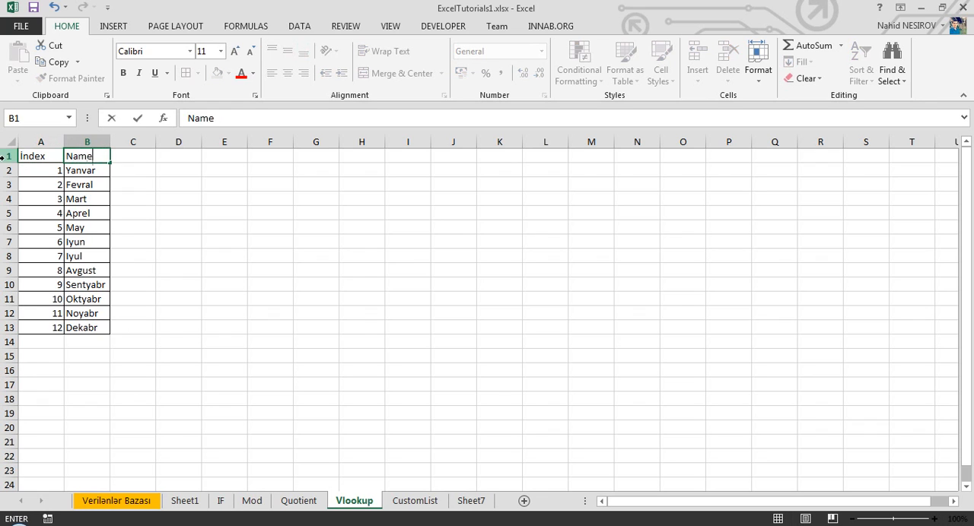
key(Return)
click(41, 143)
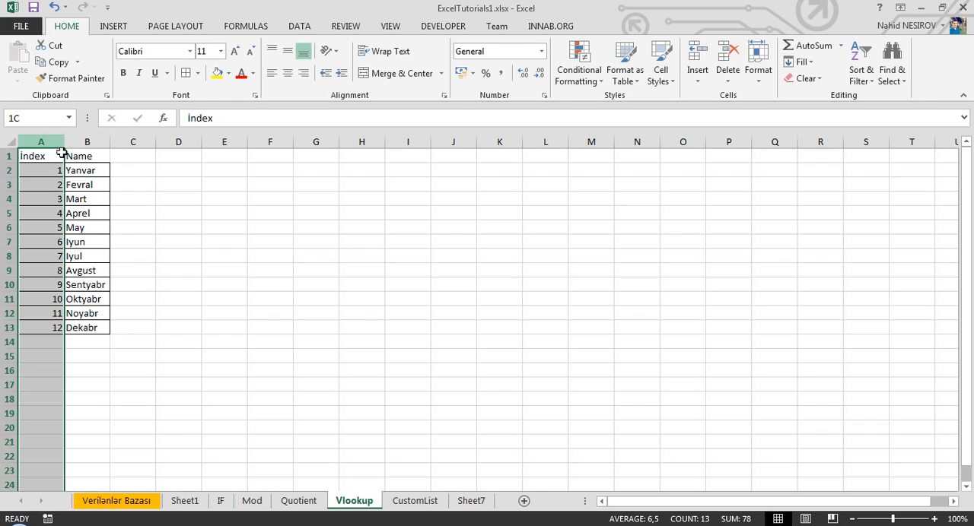
click(40, 154)
click(73, 156)
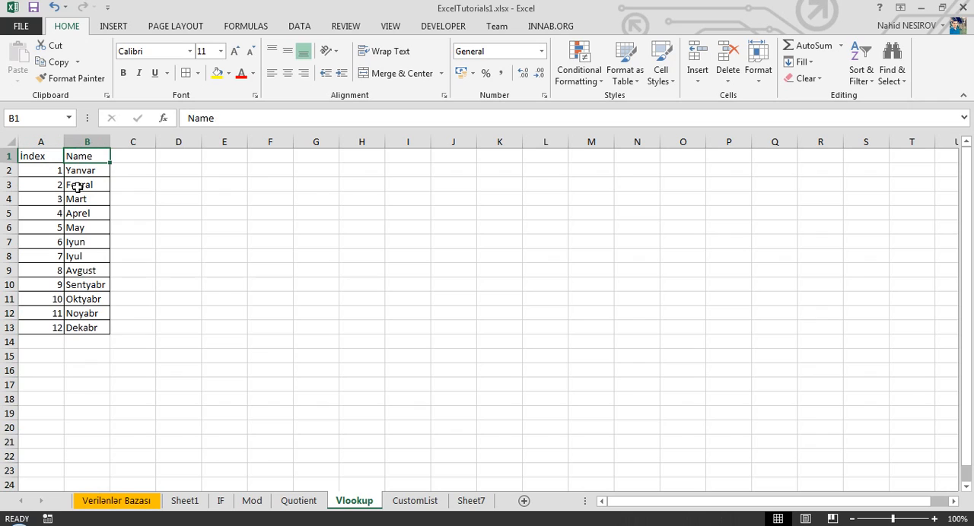
click(82, 169)
click(223, 166)
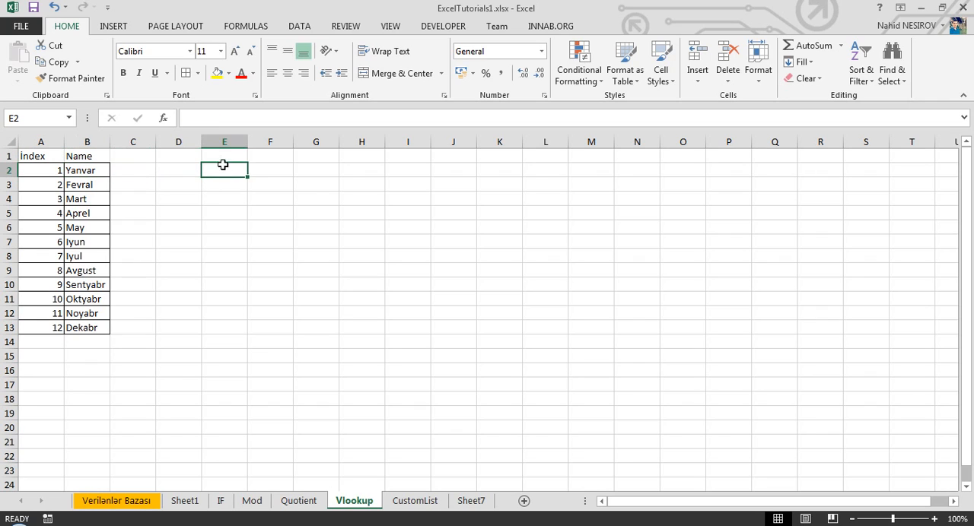
Copy the İndex header to cell E1 and the Name header to cell F1
click(48, 155)
key(ctrl+c)
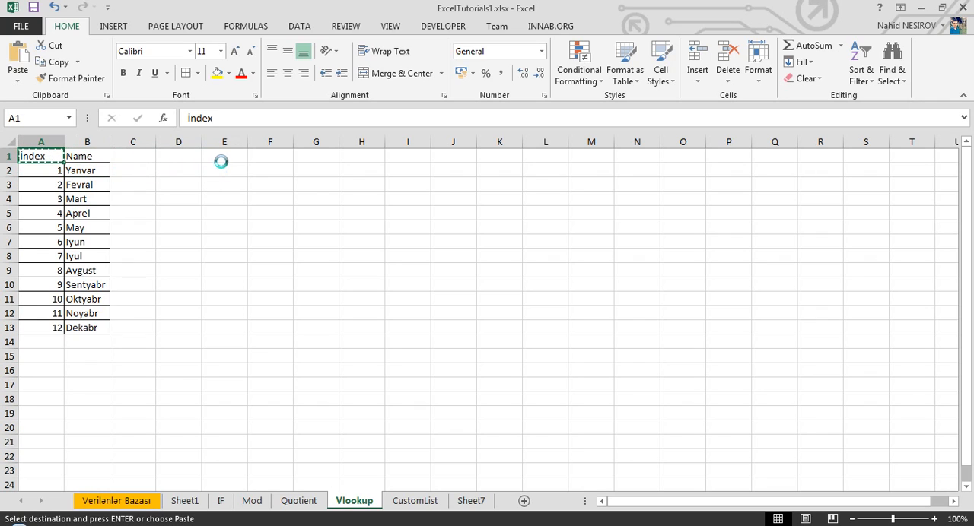
click(220, 156)
key(ctrl+v)
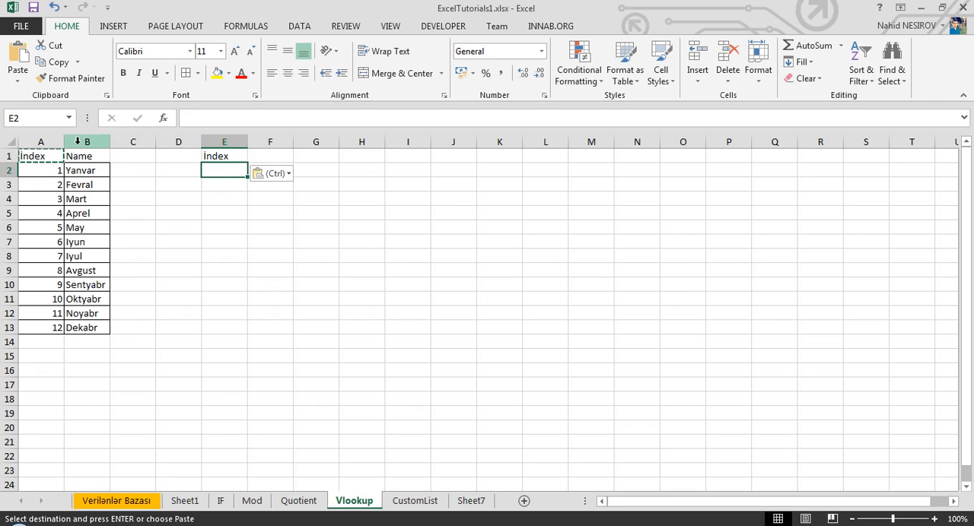
click(89, 154)
key(ctrl+c)
click(254, 156)
key(ctrl+v)
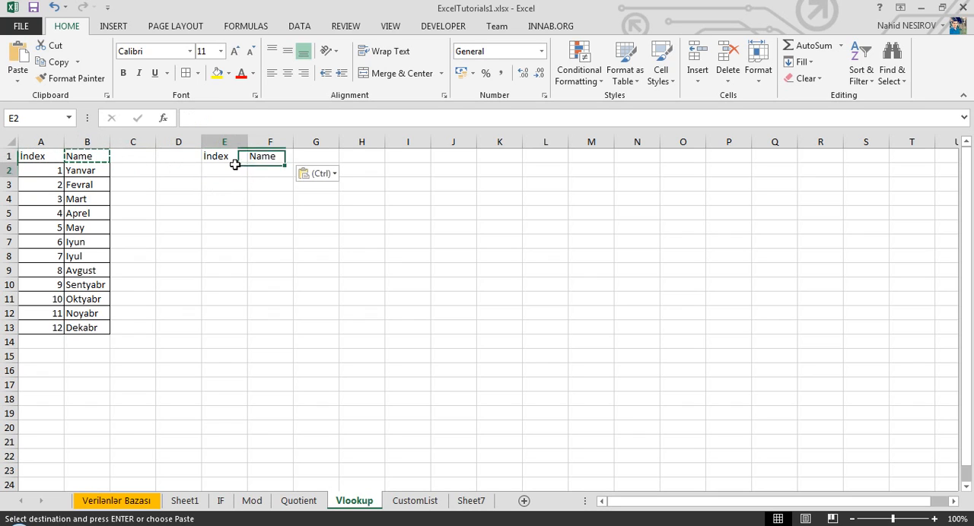
Enter 5 as the lookup index in cell E2
click(238, 171)
text(5)
key(Return)
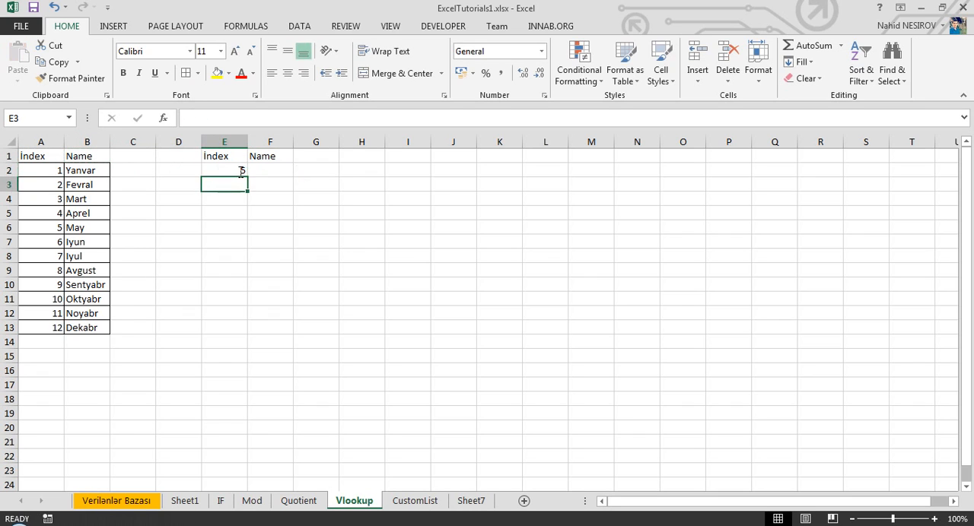
Examine how the lookup cells E2 and F2 relate to the index and month name columns of the table
click(260, 171)
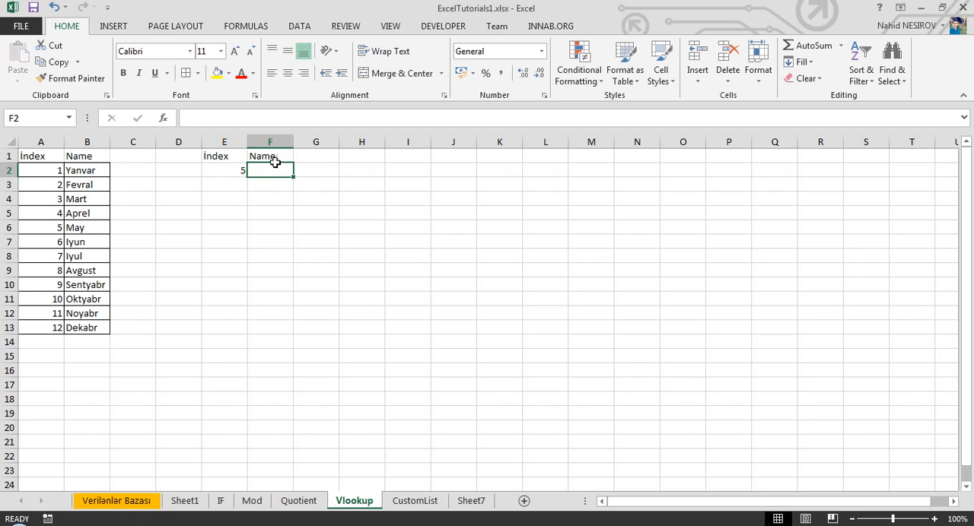
click(49, 242)
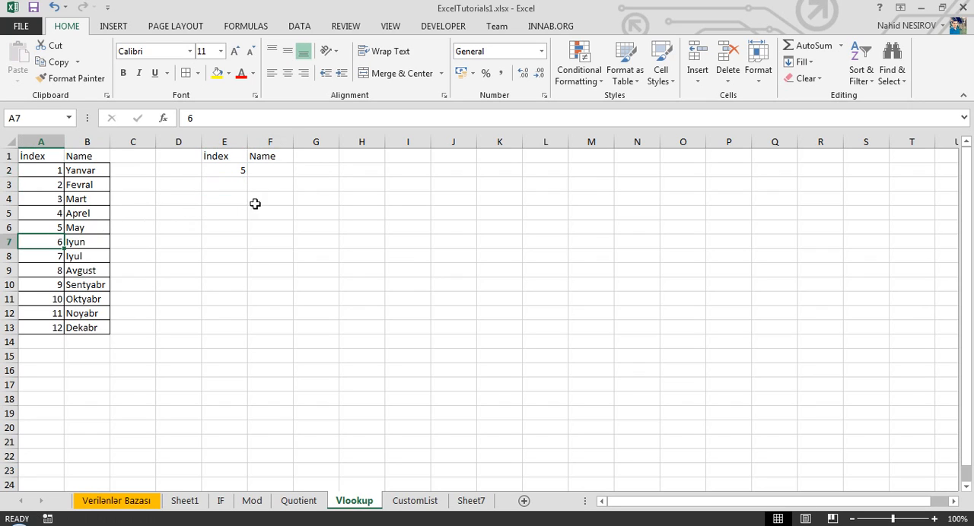
click(271, 164)
click(236, 169)
click(259, 171)
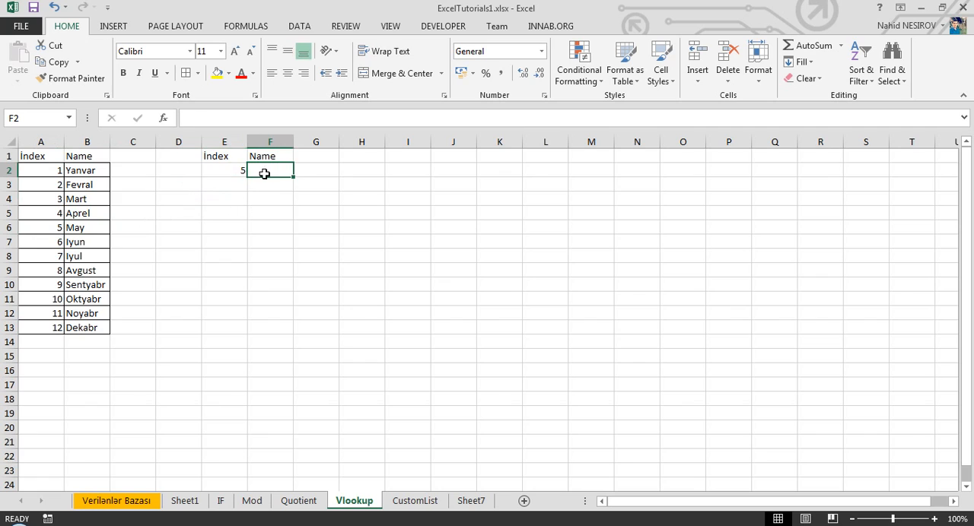
click(241, 172)
click(256, 171)
click(227, 173)
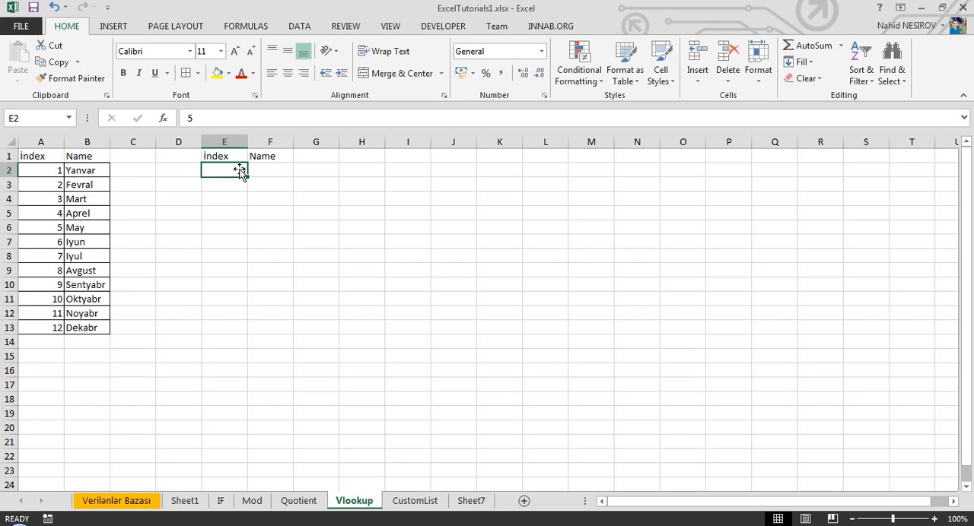
click(59, 173)
drag(59, 184, 44, 313)
drag(54, 214, 78, 215)
click(86, 213)
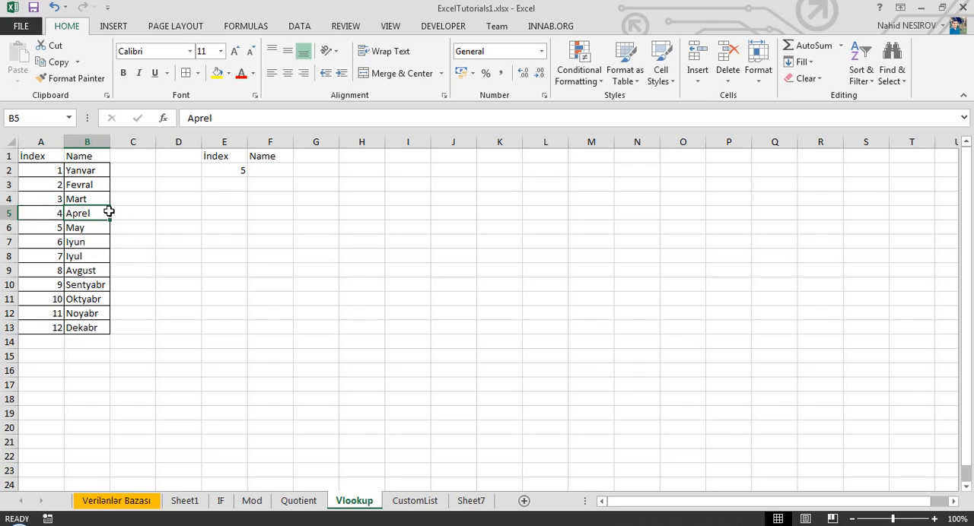
Start a VLOOKUP formula in cell F2 with its function arguments open, using cell E2 as the lookup value
click(235, 172)
click(261, 172)
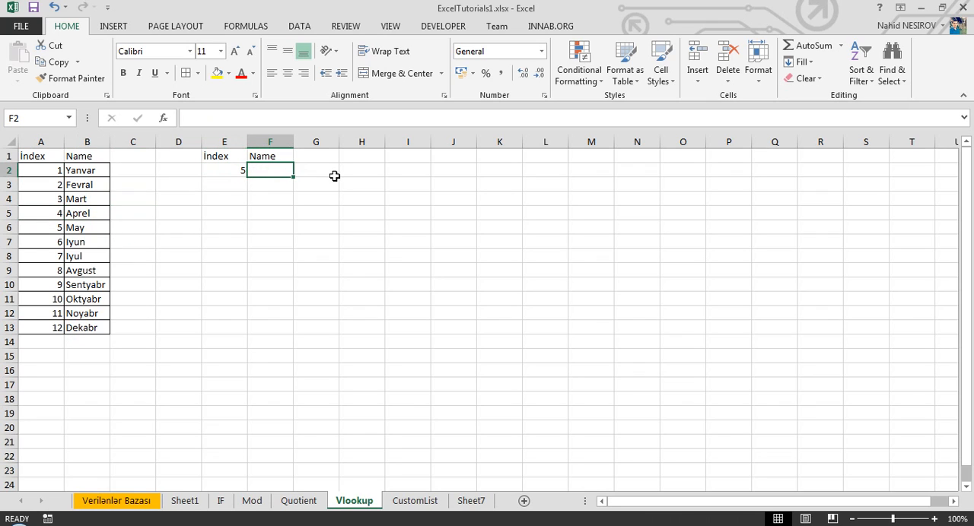
text(=)
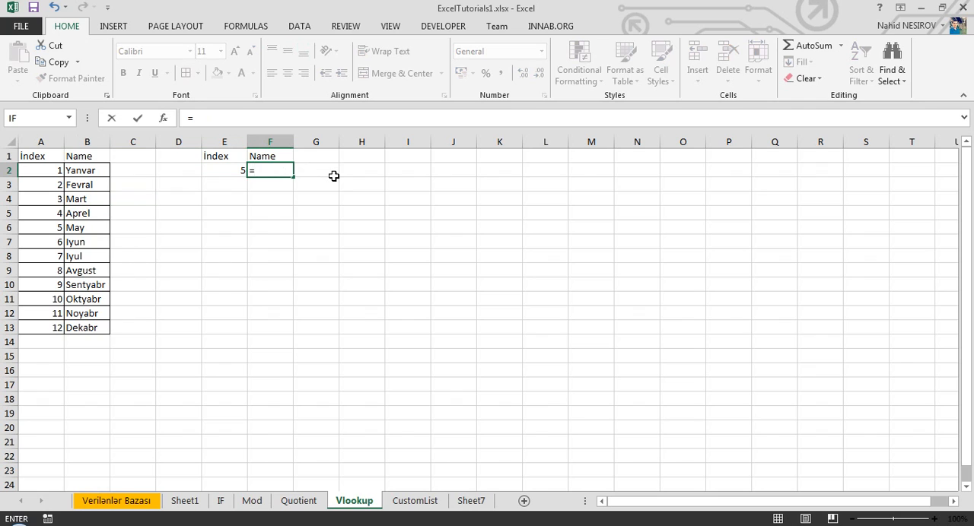
text(vloo)
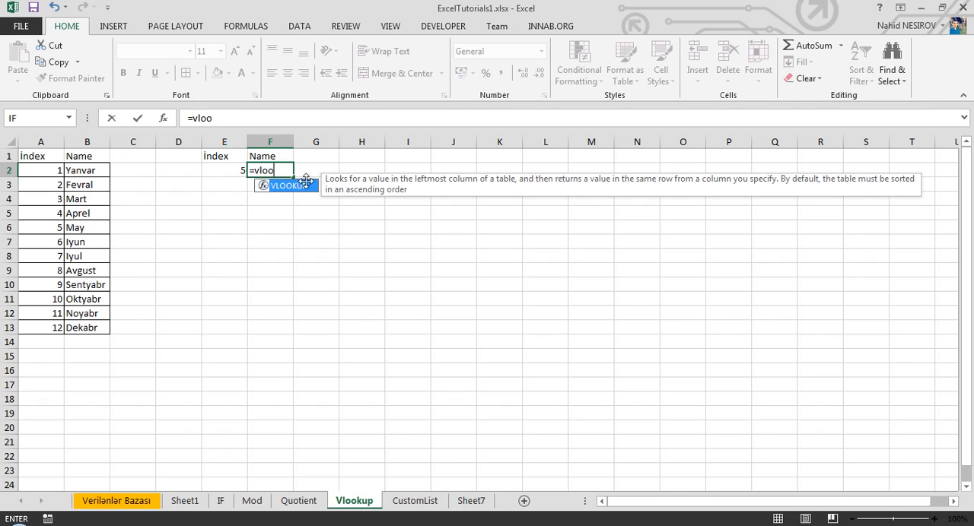
double_click(281, 187)
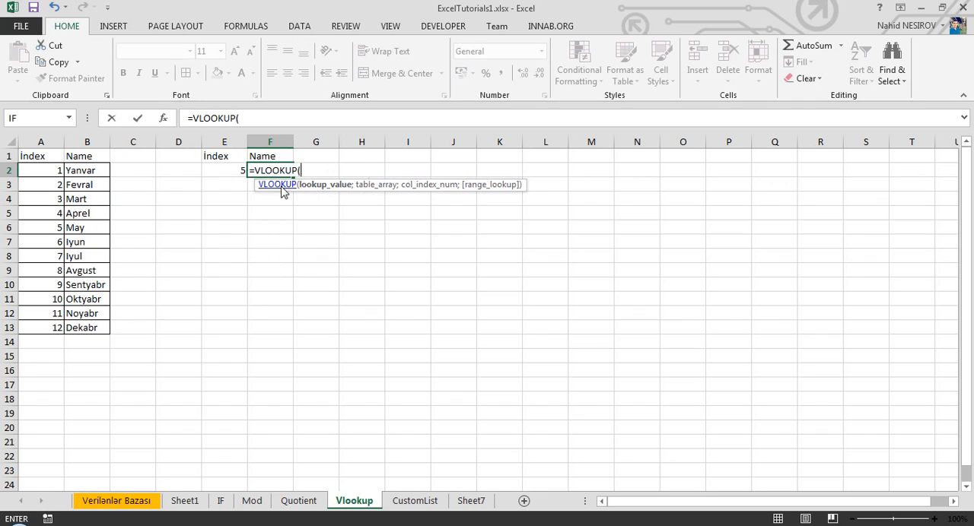
click(175, 121)
drag(299, 274, 387, 147)
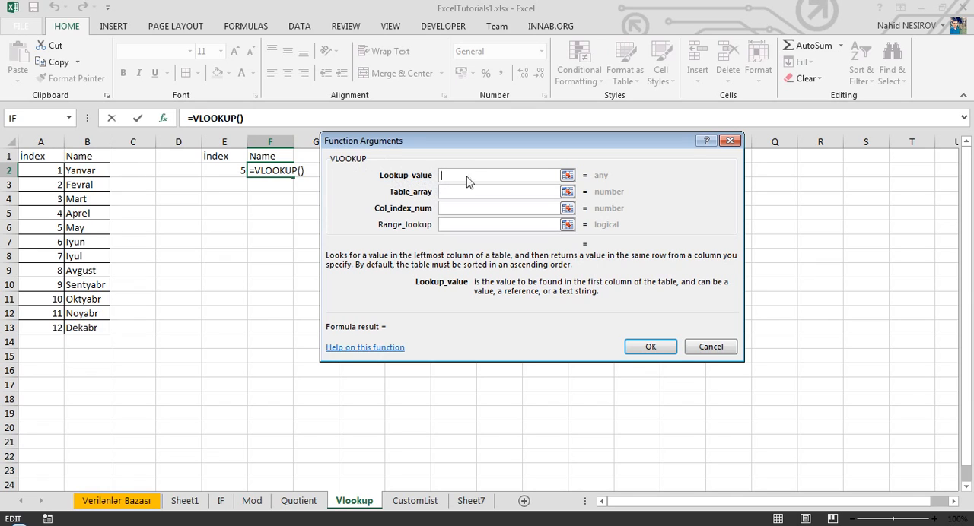
click(241, 172)
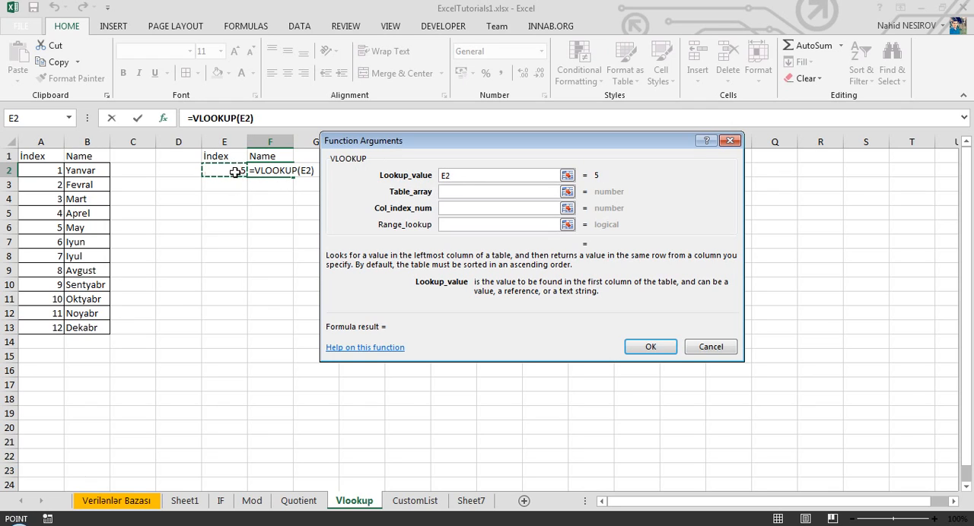
Set the VLOOKUP table array to the month table, headers included, in range A1:B13
click(487, 194)
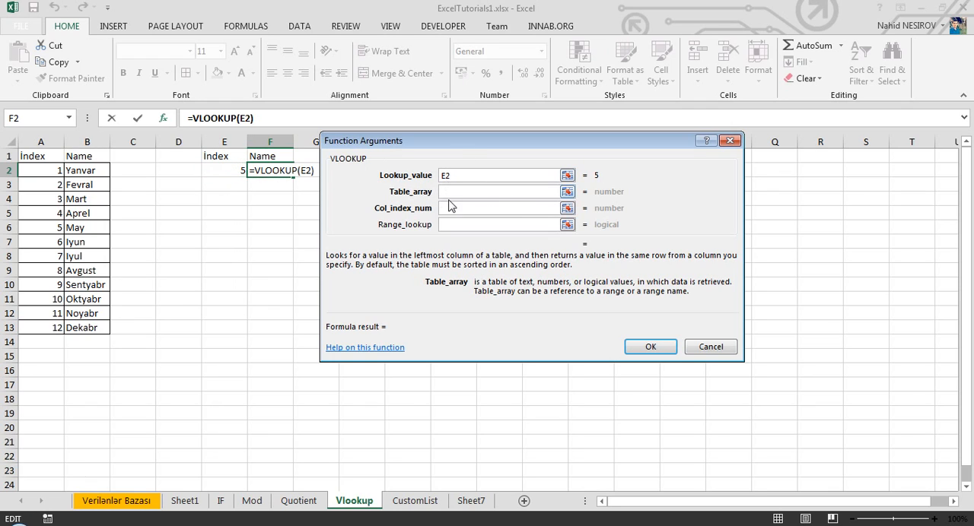
click(43, 156)
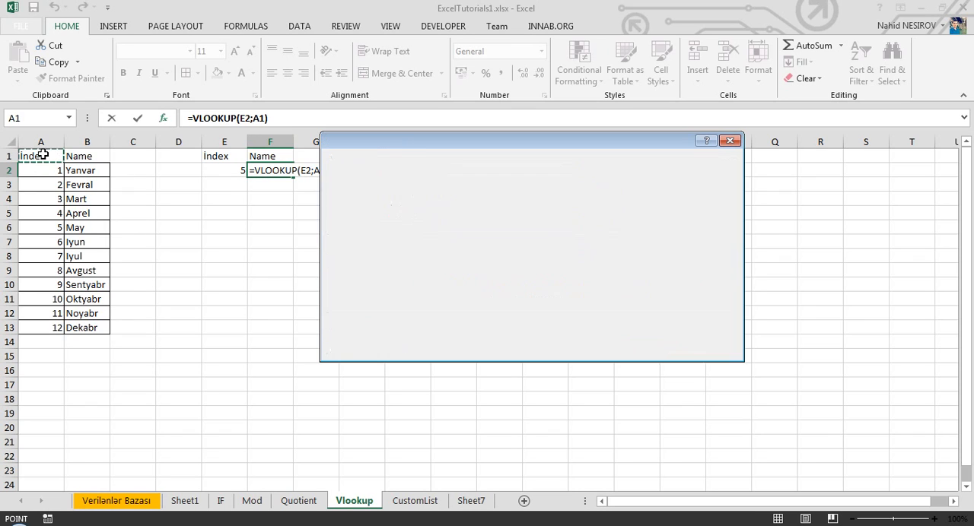
drag(42, 156, 87, 327)
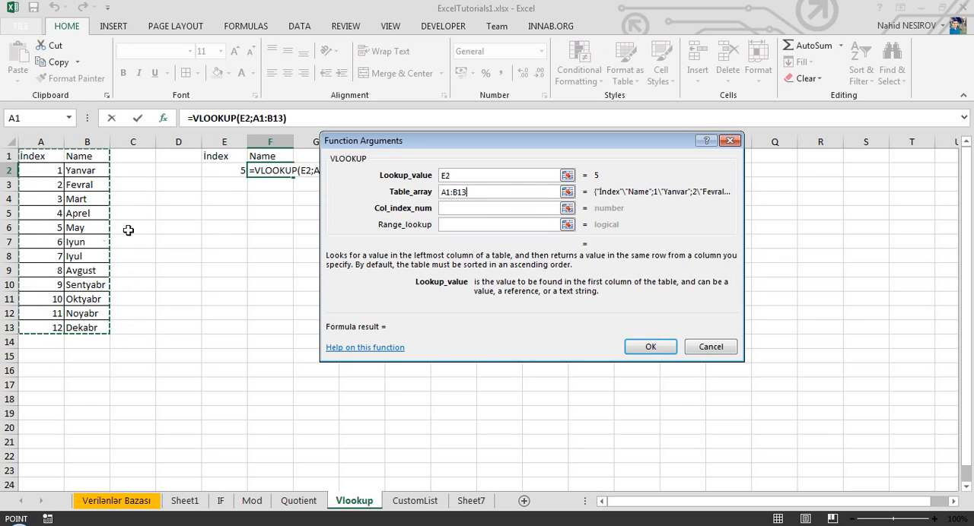
Set the VLOOKUP column index number to 2 and the range lookup to 0, and complete the formula
click(459, 208)
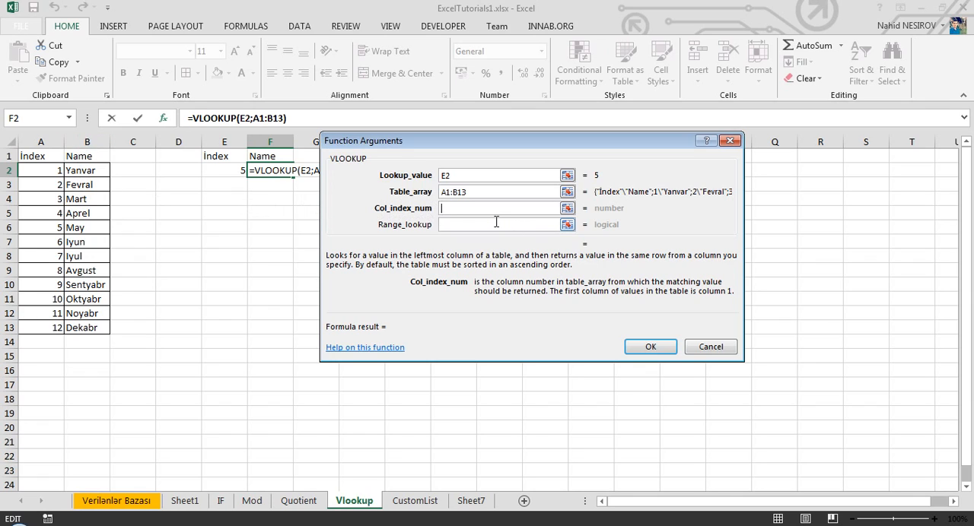
text(2)
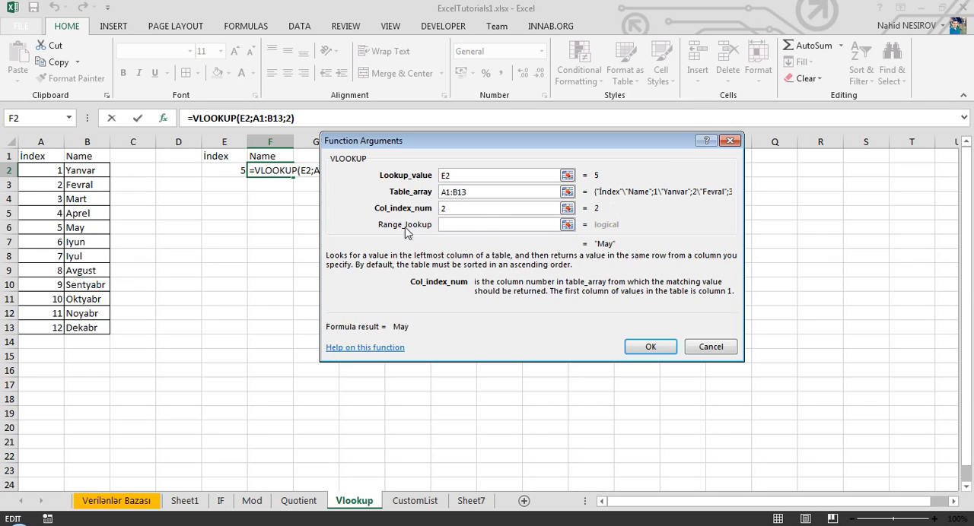
click(448, 230)
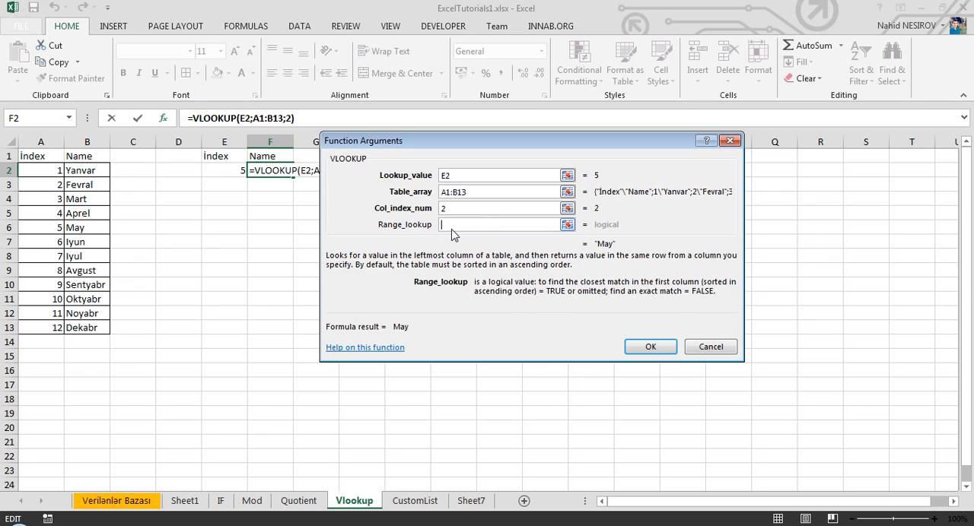
text(0)
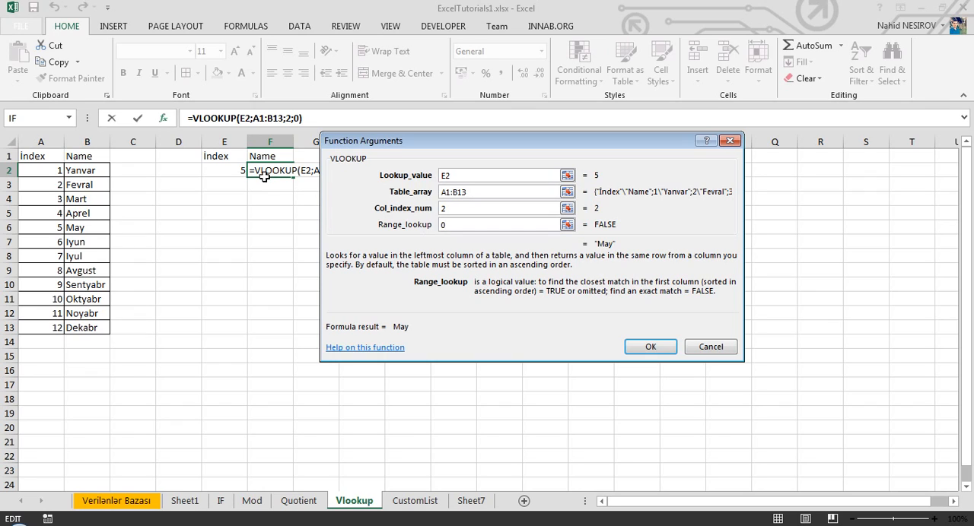
click(651, 353)
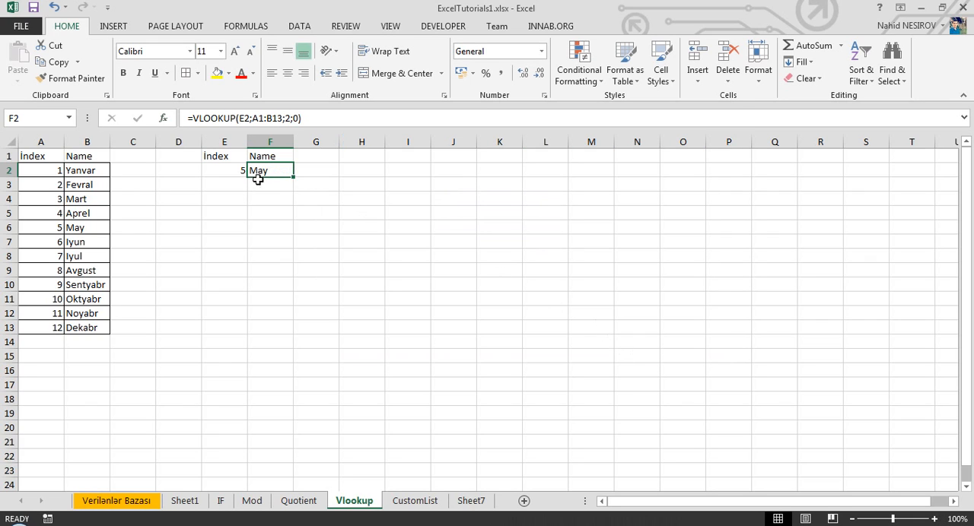
Test the lookup by entering 8, 12 and finally 15 as the index in cell E2
click(229, 169)
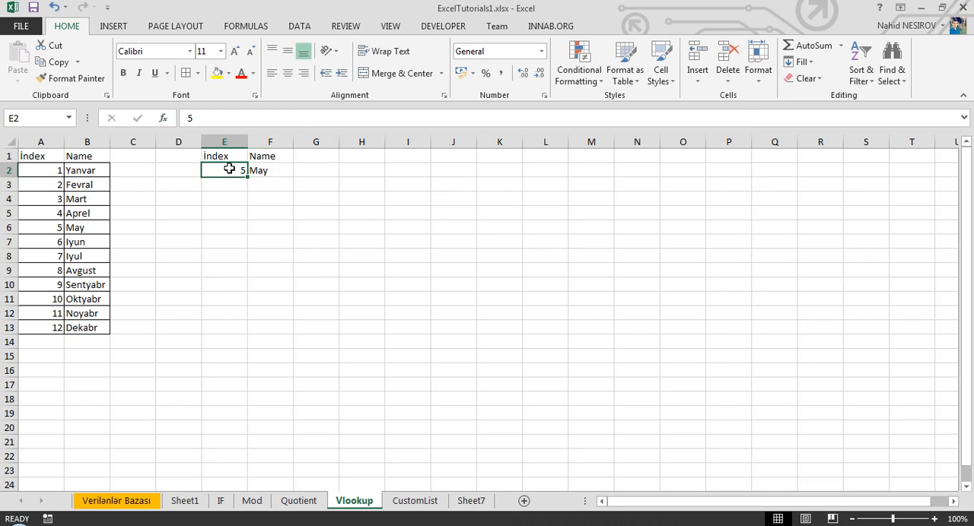
text(8)
key(Return)
click(229, 169)
text(12)
key(Return)
click(229, 169)
text(15)
key(Return)
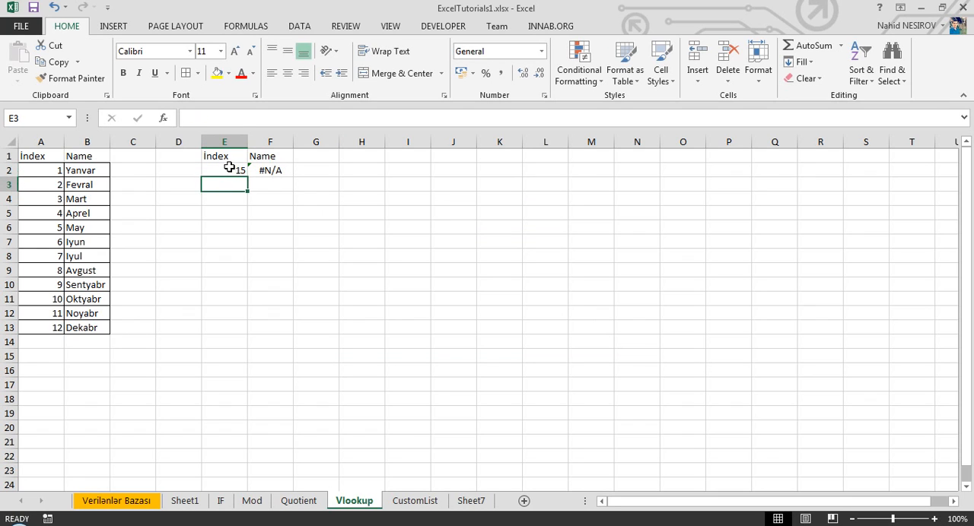
Examine the VLOOKUP arguments of cell F2 against the index in E2, especially the column index number and range lookup
click(282, 171)
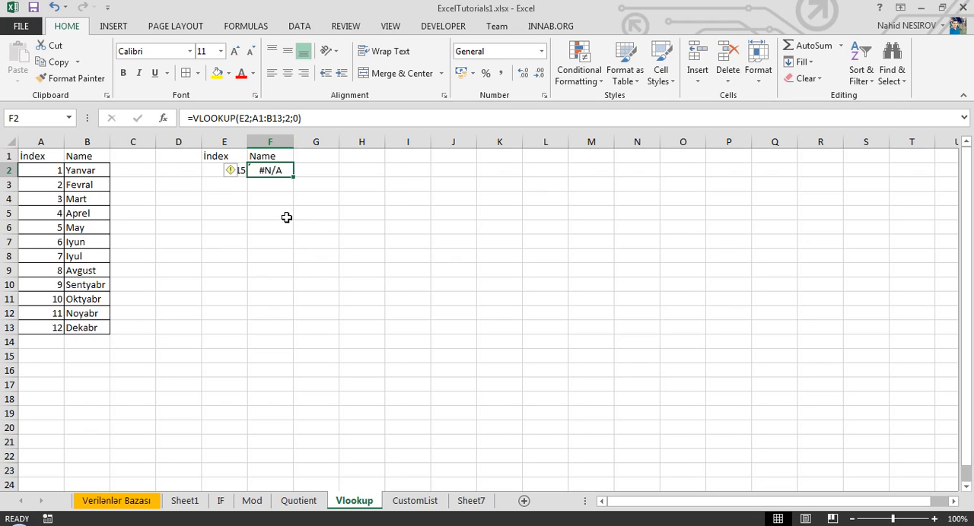
click(213, 172)
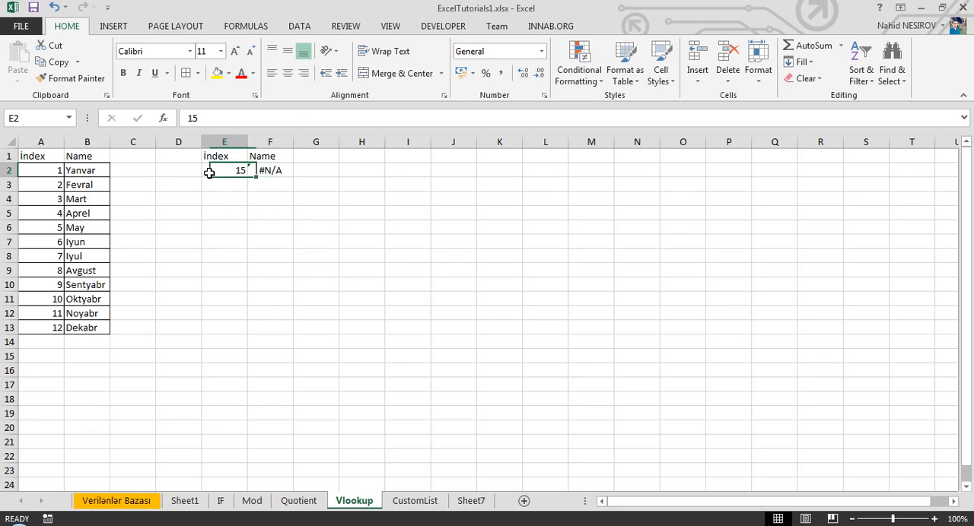
click(272, 171)
click(162, 118)
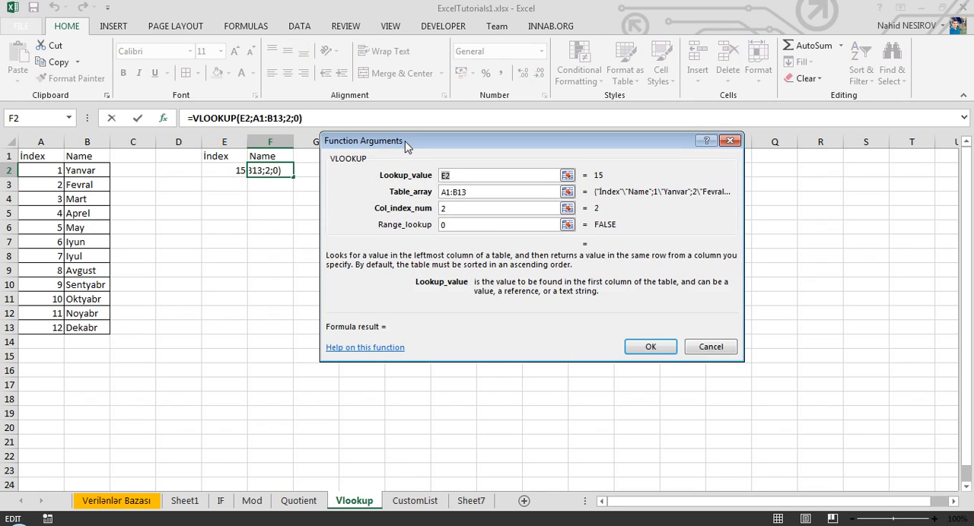
drag(405, 144, 407, 174)
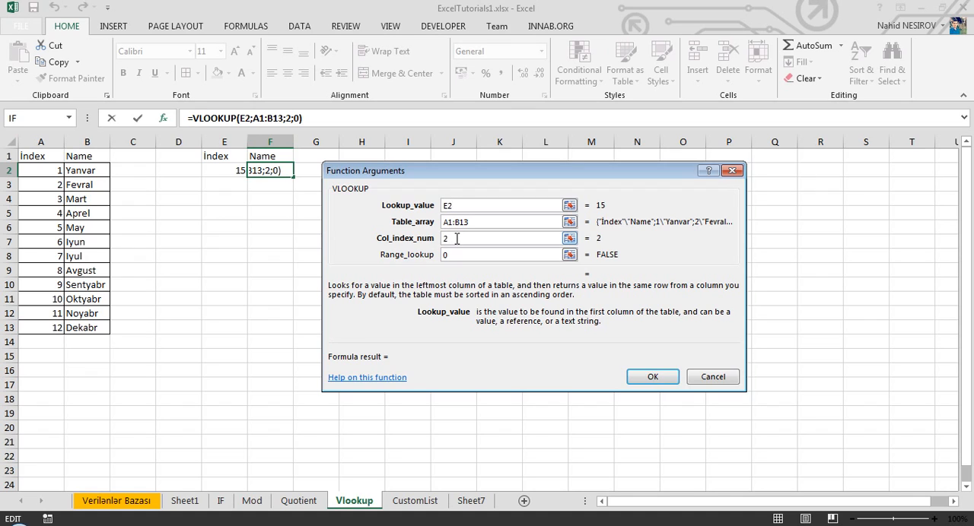
click(457, 238)
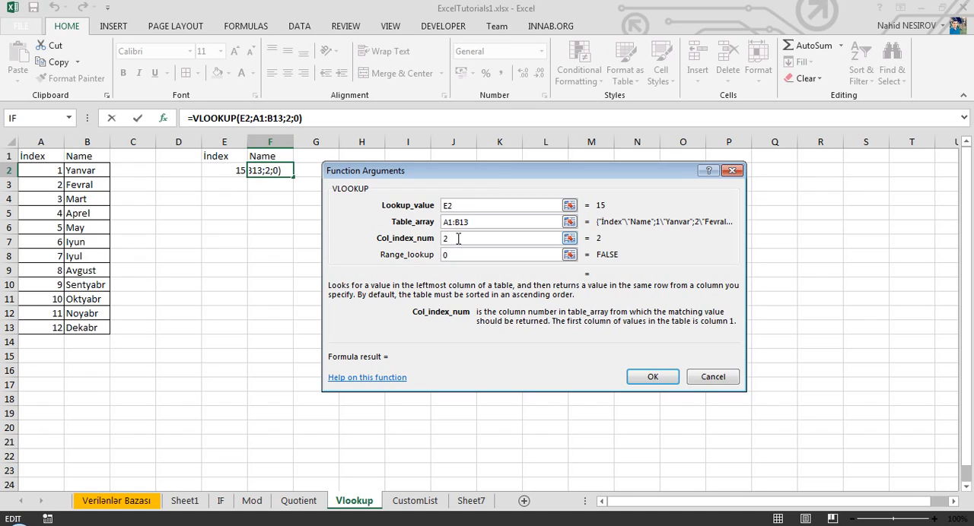
click(473, 255)
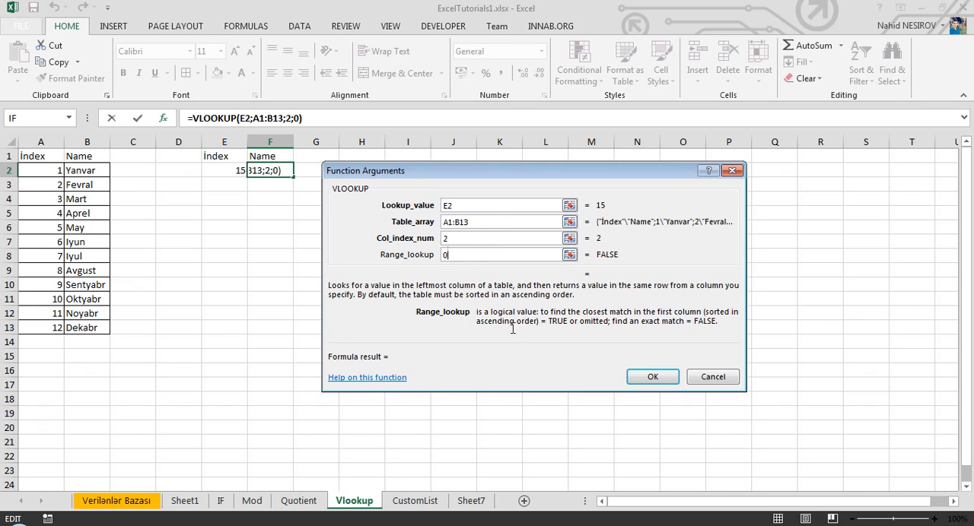
click(655, 379)
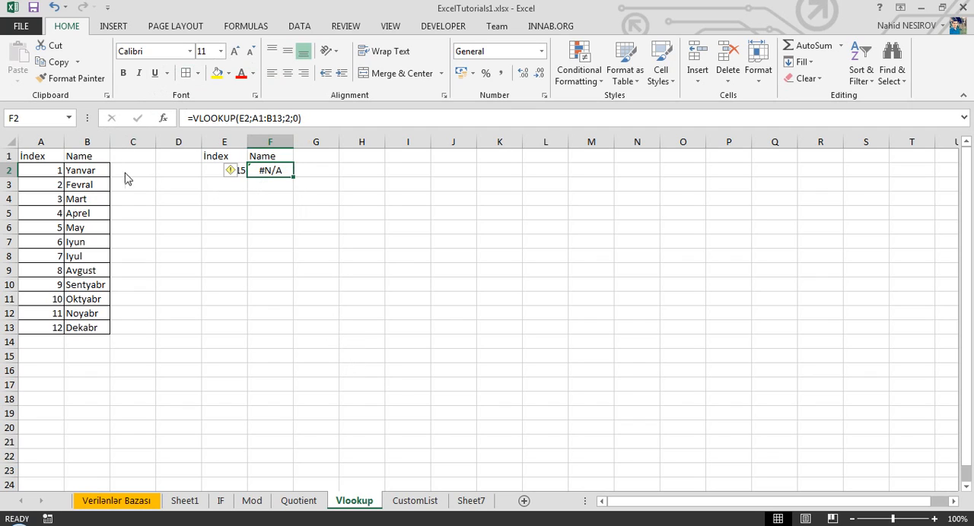
click(293, 118)
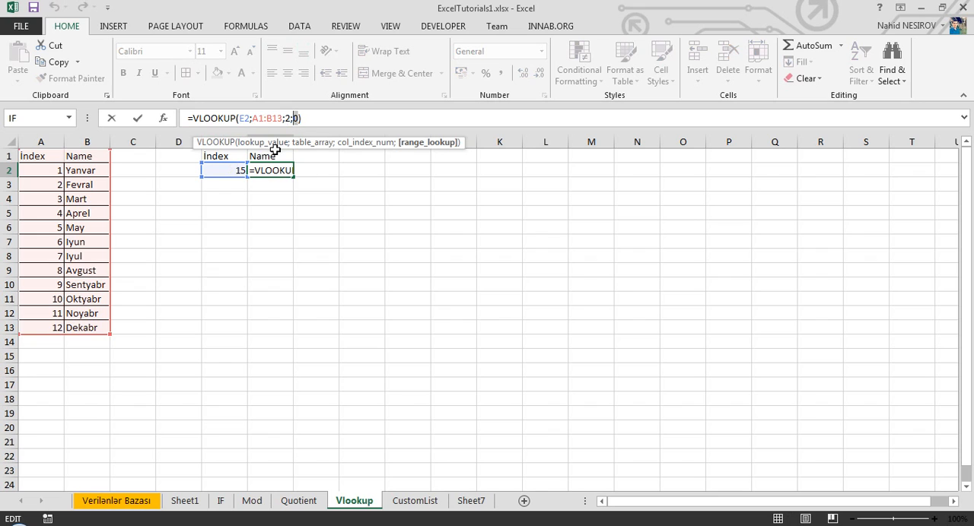
key(ctrl+Return)
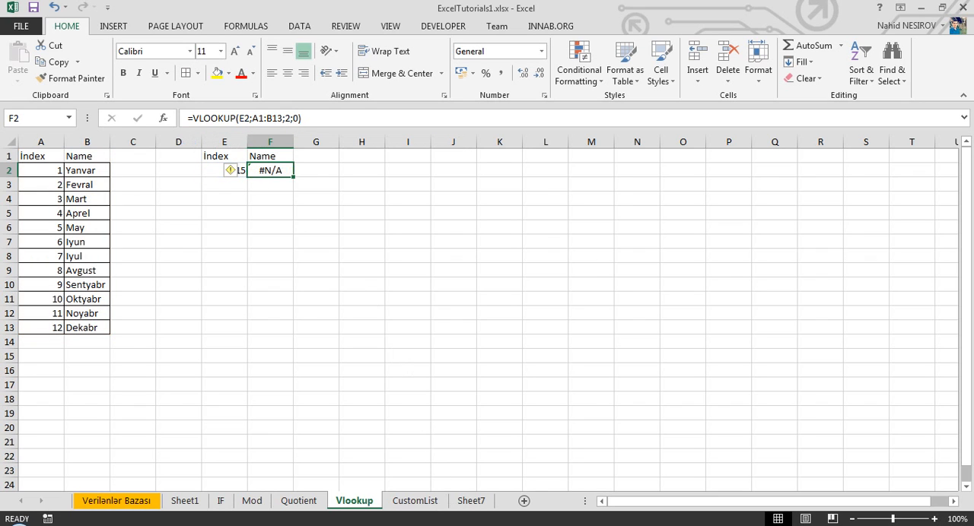
click(663, 211)
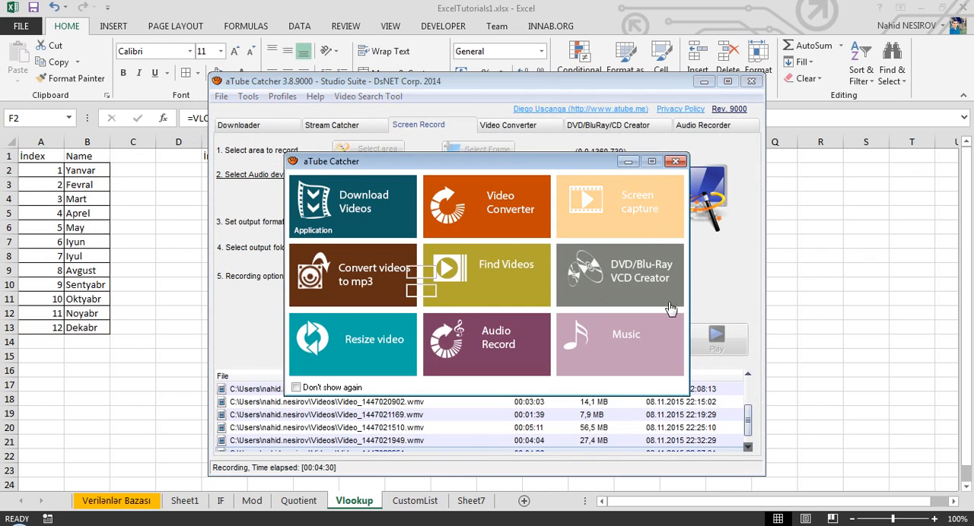